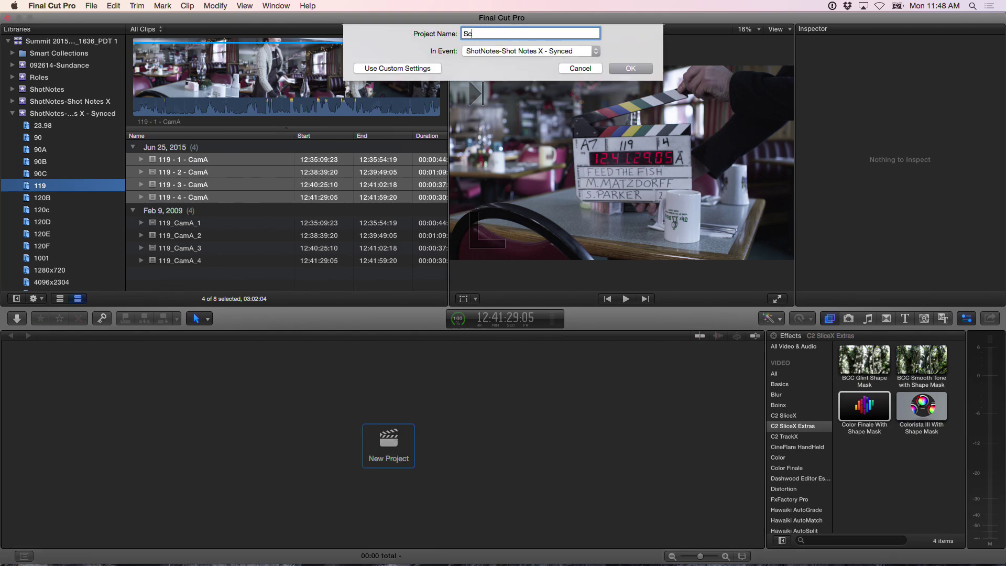
- Create the Sc 119 project and append the four 119 CamA clips to its timeline in order
key("Return")
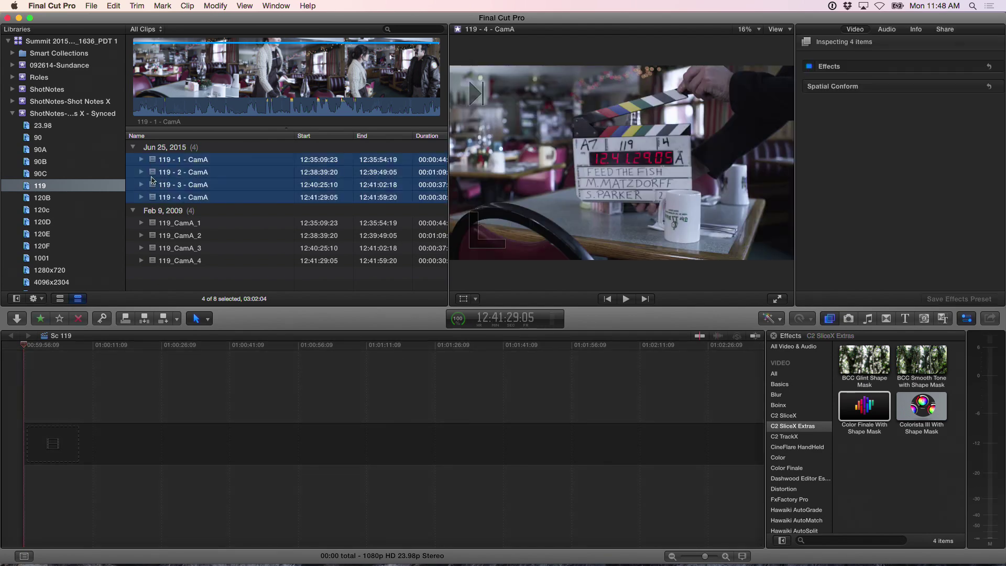
left_click(173, 159)
left_click(153, 199, "shift")
key("e")
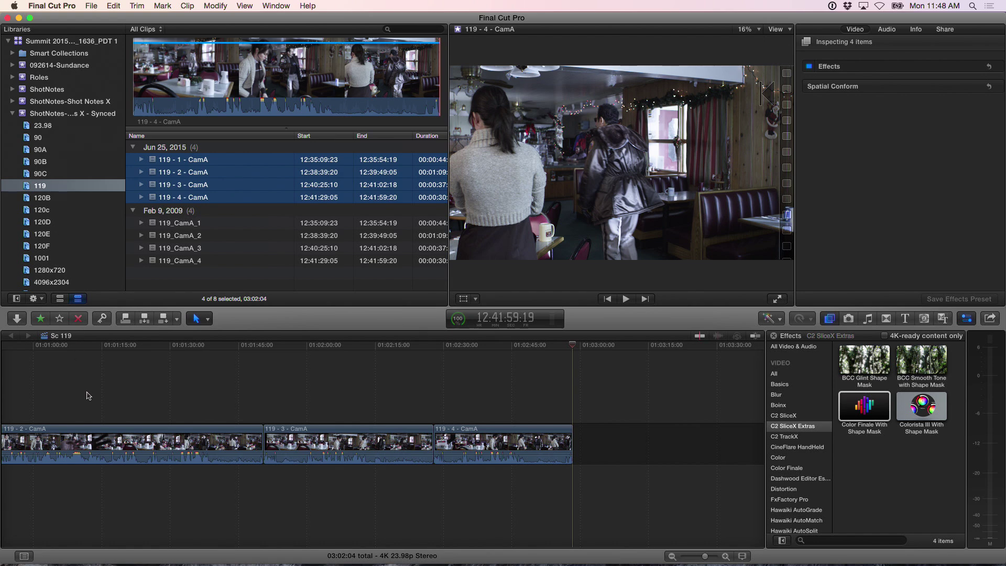
- Ripple-trim the start of 119-1 CamA and the end of 119-2 CamA, bringing the project to 53:06
left_click(99, 354)
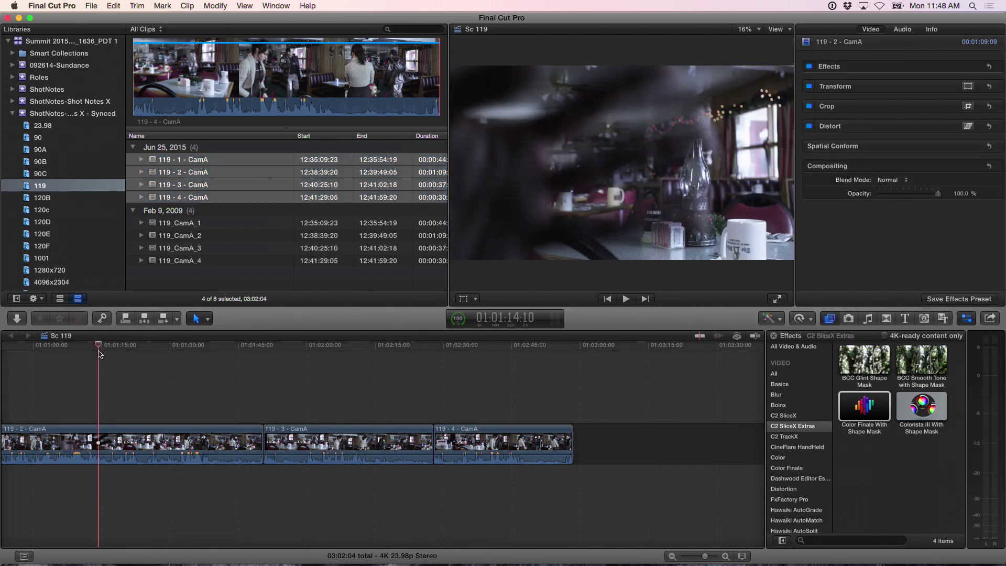
key("super+minus")
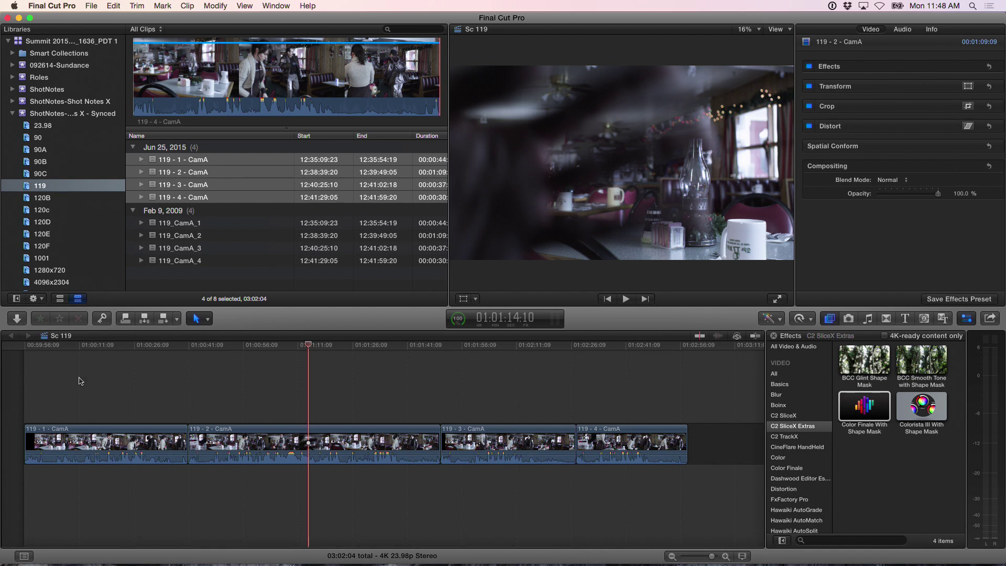
left_click_drag(26, 445, 118, 445)
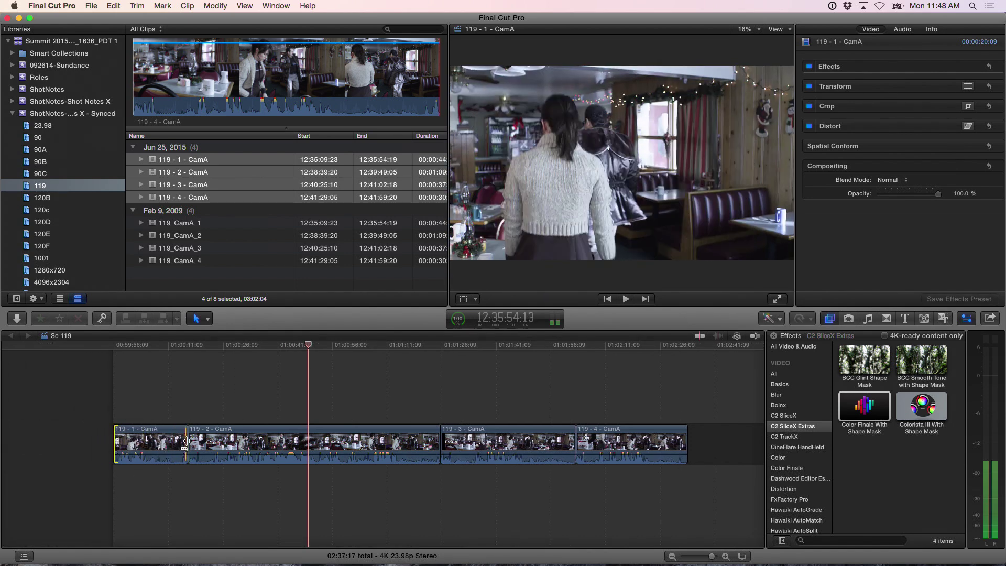
left_click_drag(187, 441, 238, 442)
left_click_drag(409, 441, 514, 438)
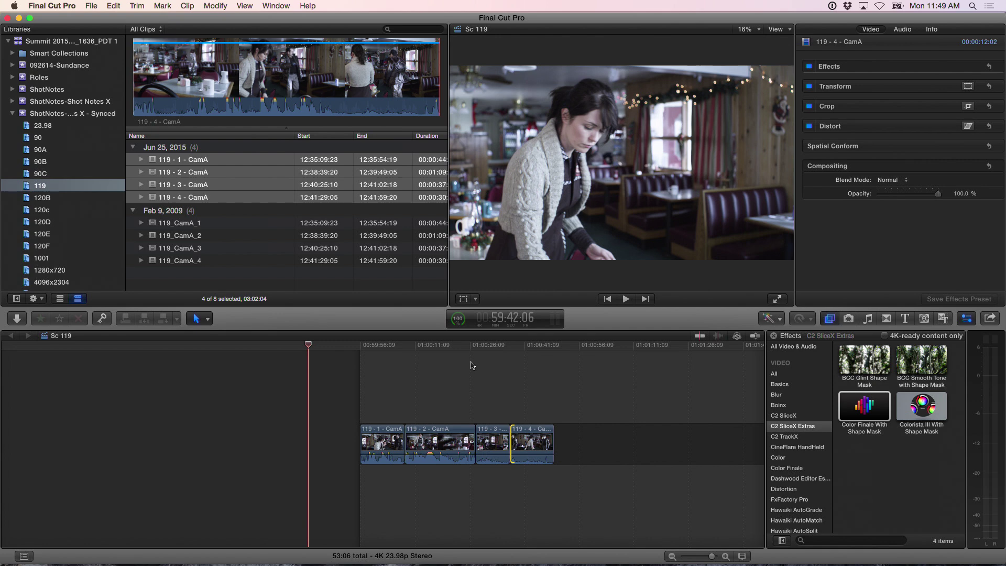
- Fit the whole Sc 119 timeline in view, turn on skimming and park the playhead in 119-2 CamA
key("shift+z")
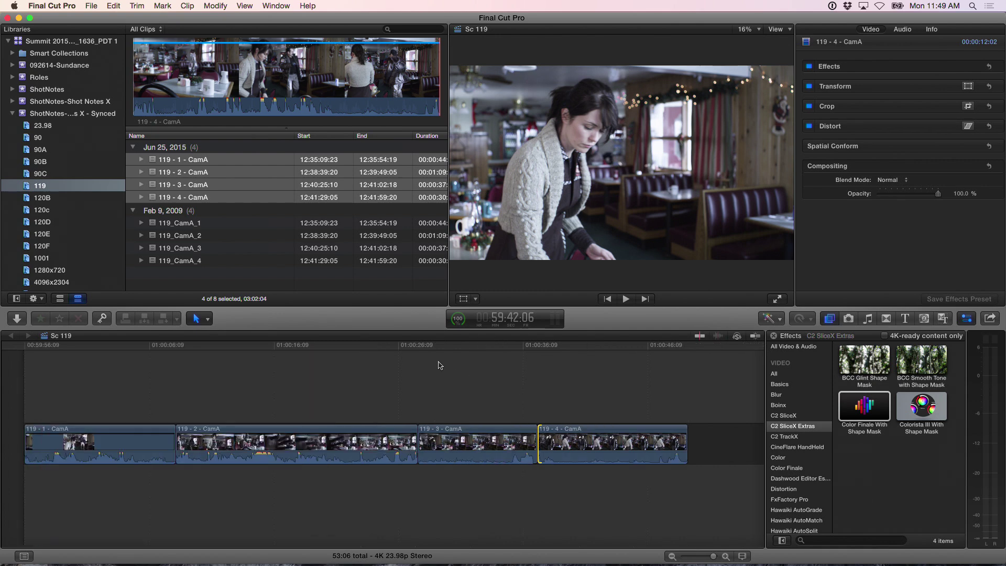
left_click(266, 345)
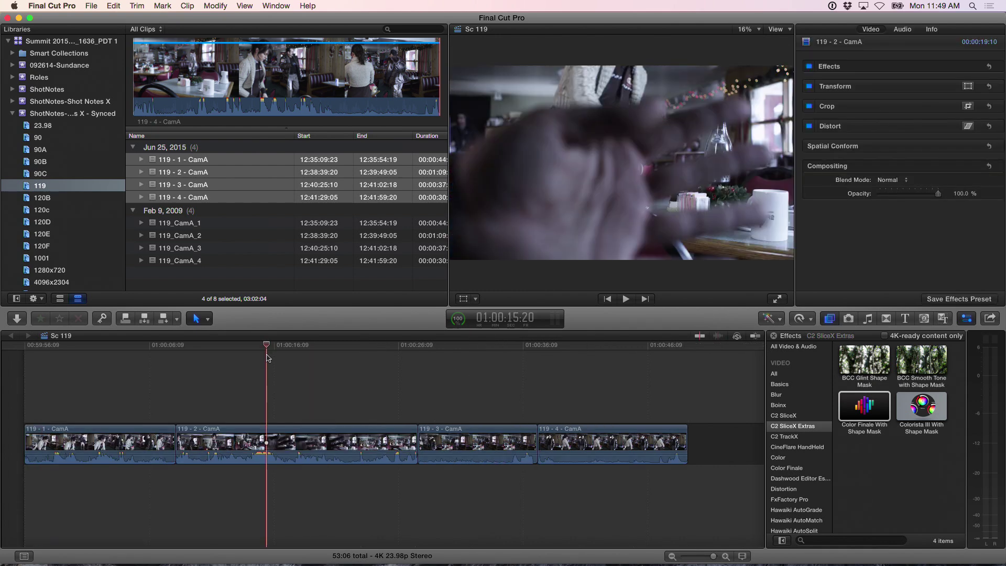
key("s")
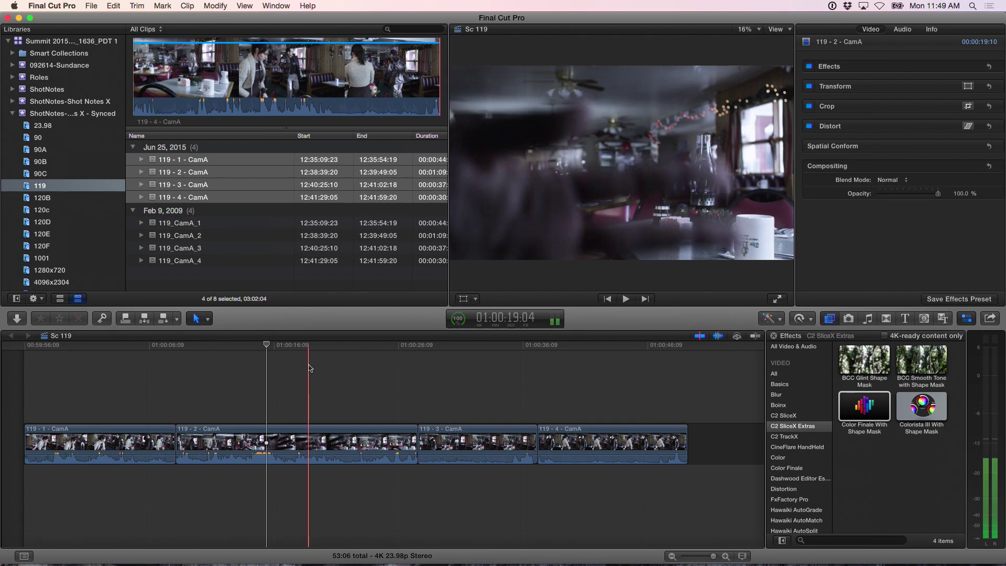
left_click(309, 368)
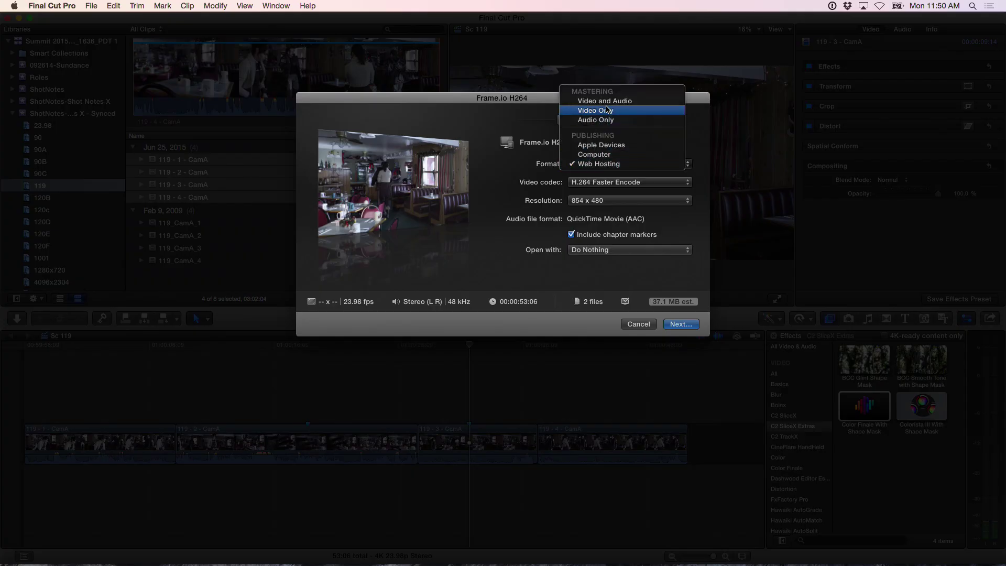
- Set the Frame.io share to Web Hosting, H.264 Faster Encode at 854 x 480, and continue to upload
key("Escape")
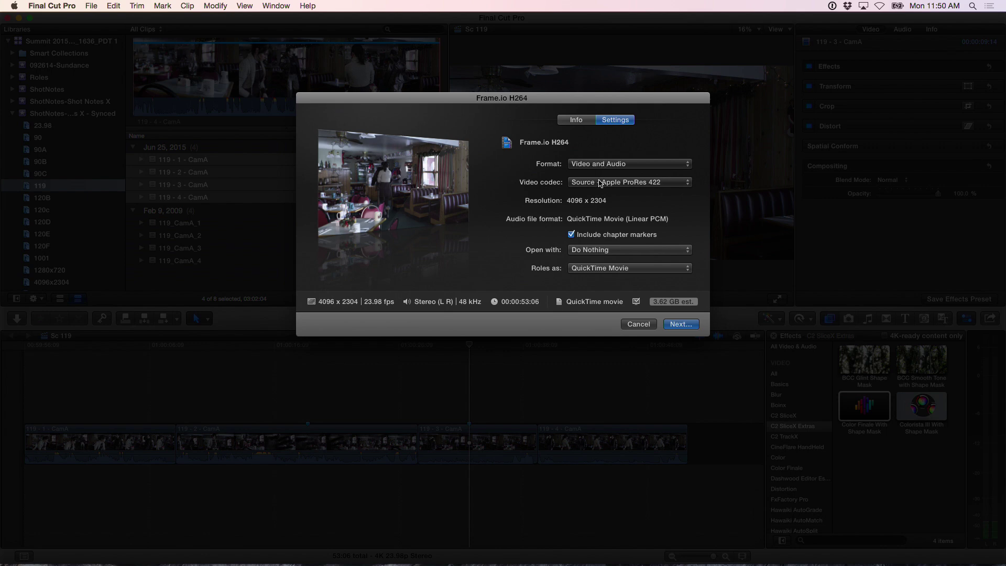
left_click(599, 183)
left_click(592, 255)
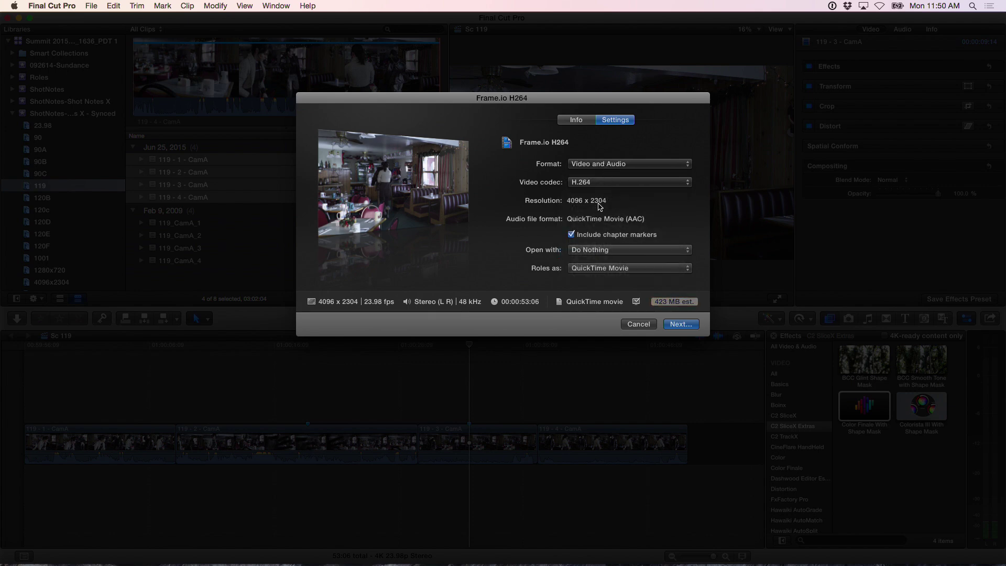
left_click(610, 166)
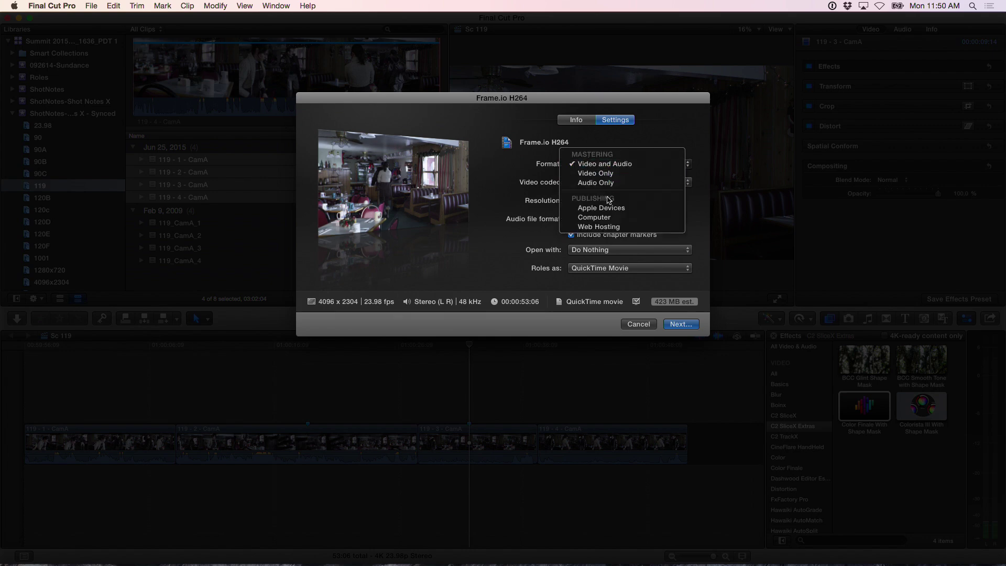
left_click(605, 227)
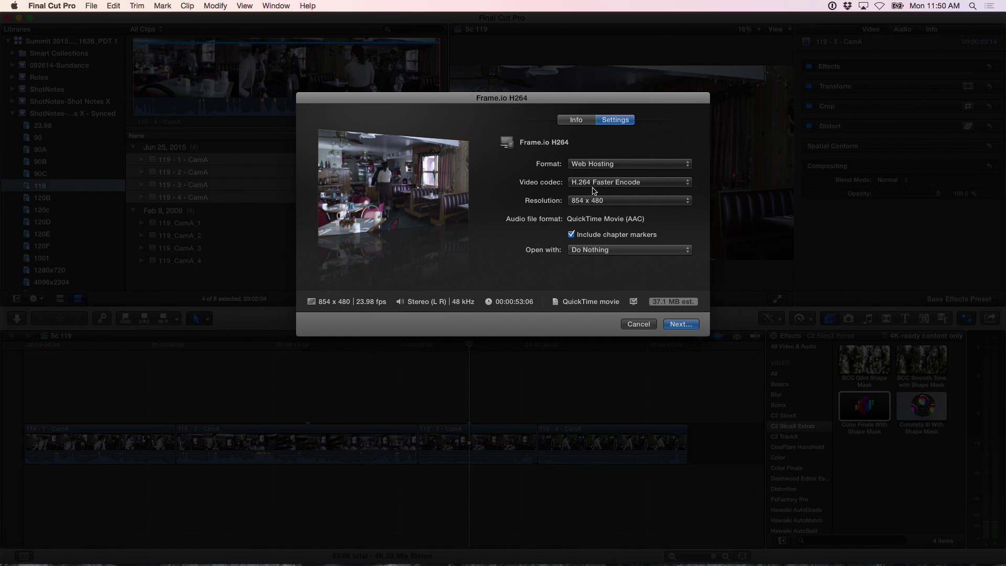
left_click(594, 184)
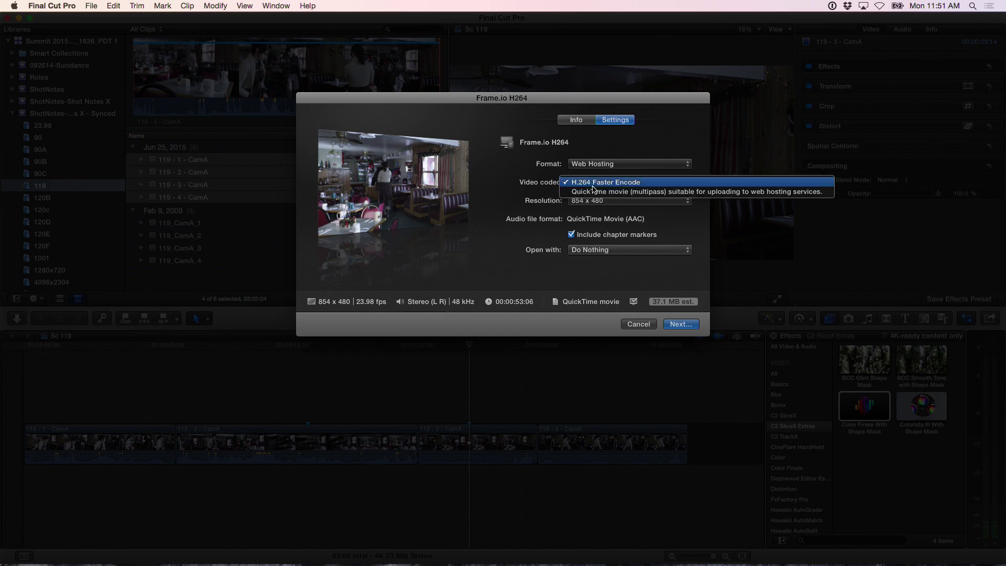
left_click(525, 194)
left_click(580, 203)
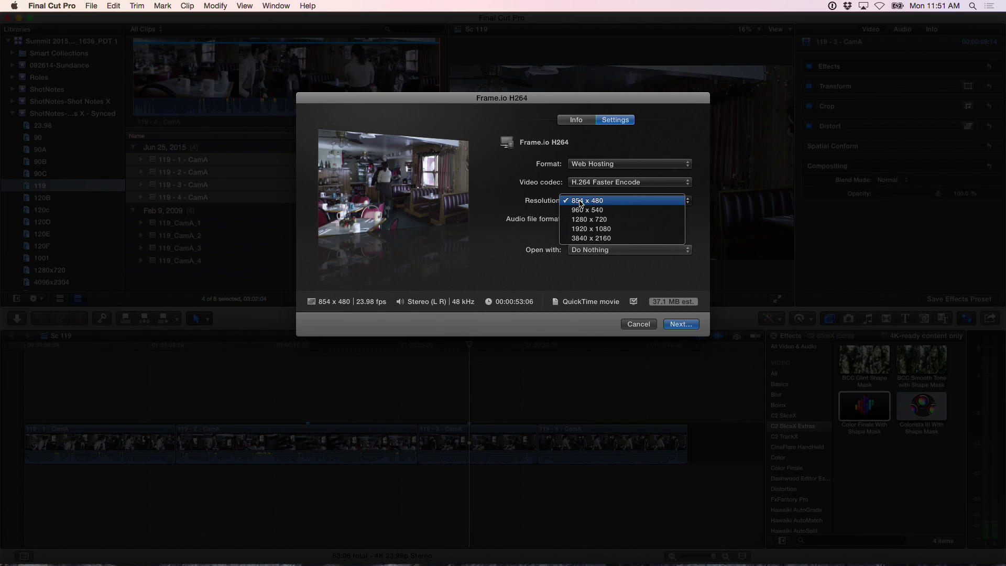
left_click(541, 213)
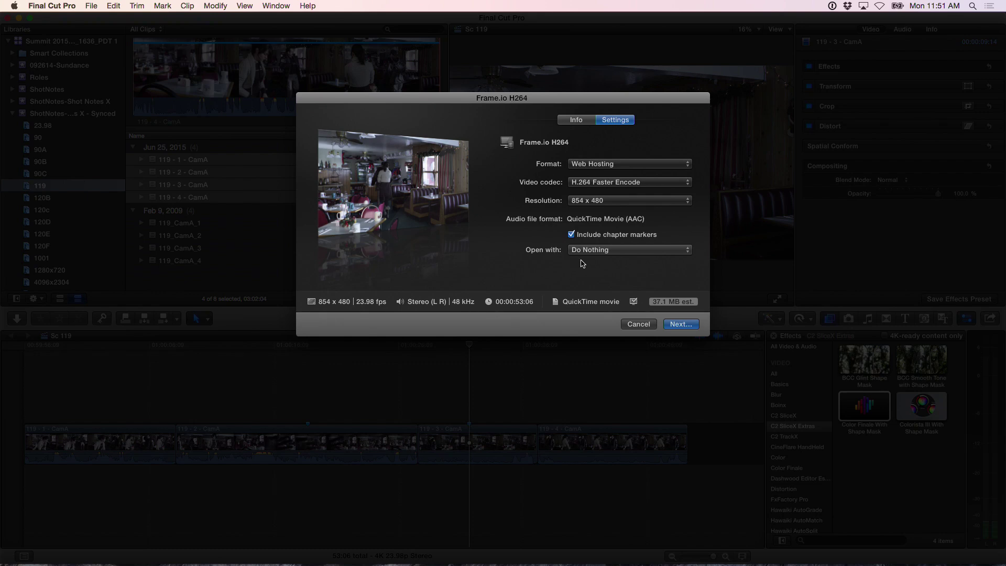
left_click(680, 325)
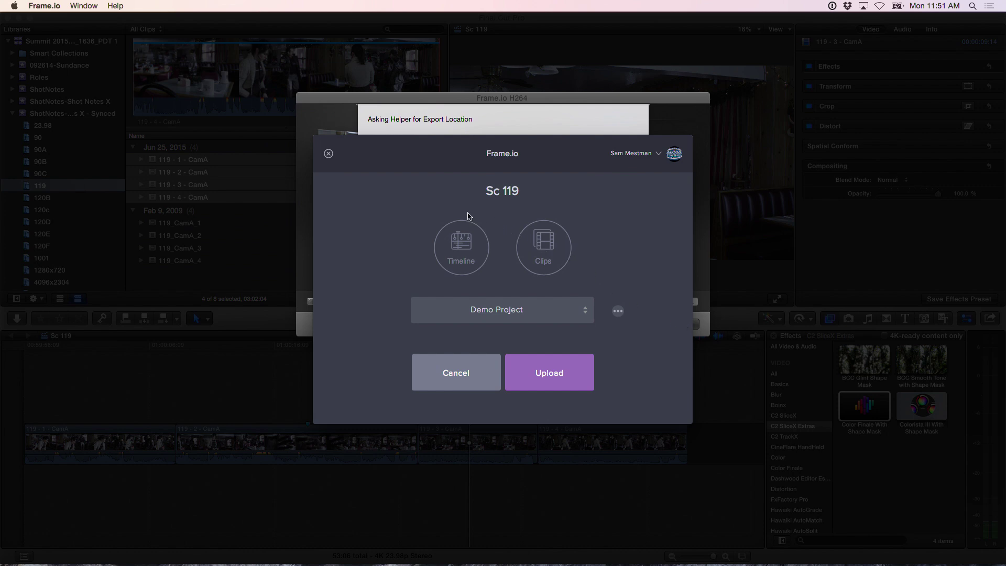
- Upload Sc 119 as separate clips to the FeatureDailies project and view them in Safari
left_click(462, 247)
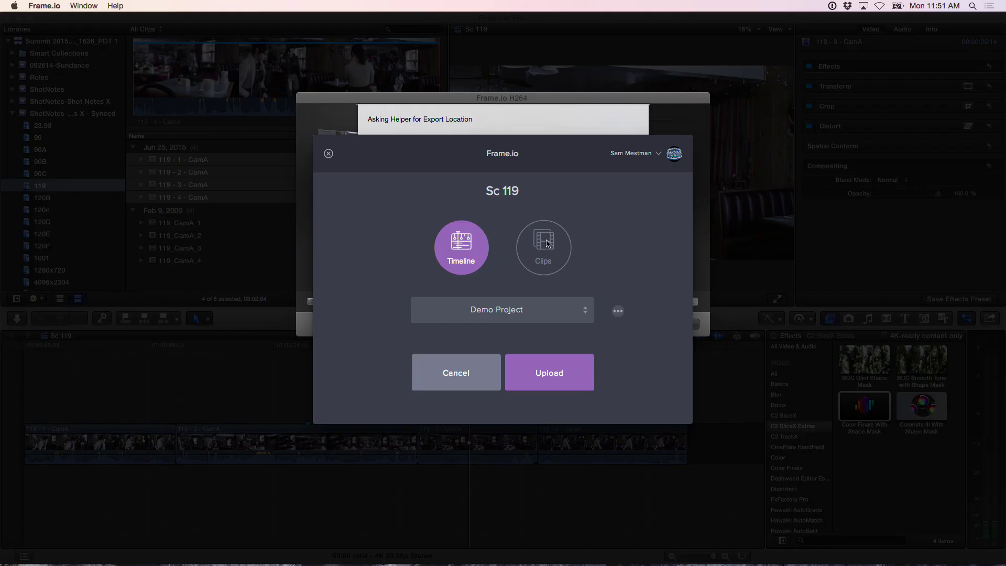
left_click(546, 243)
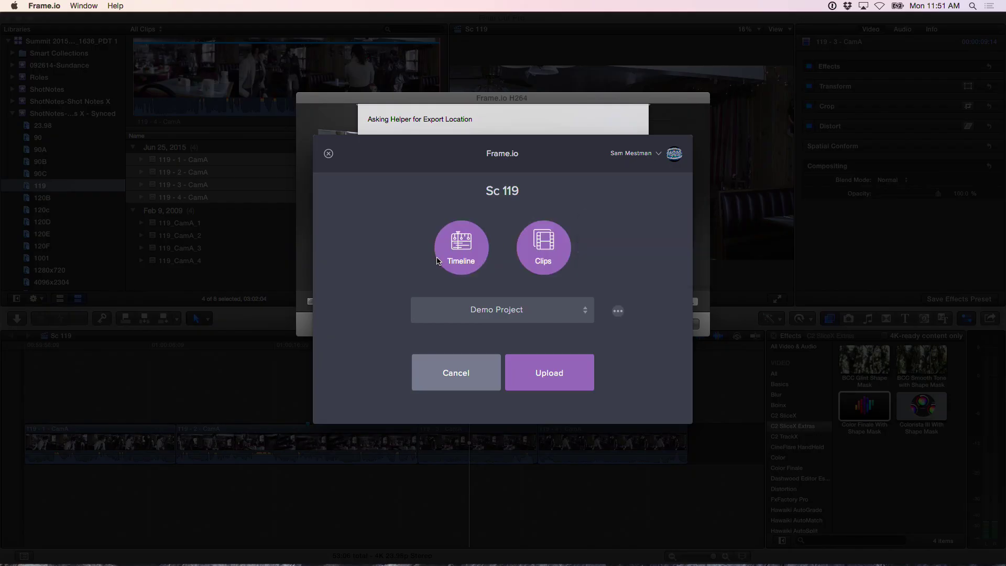
left_click(554, 250)
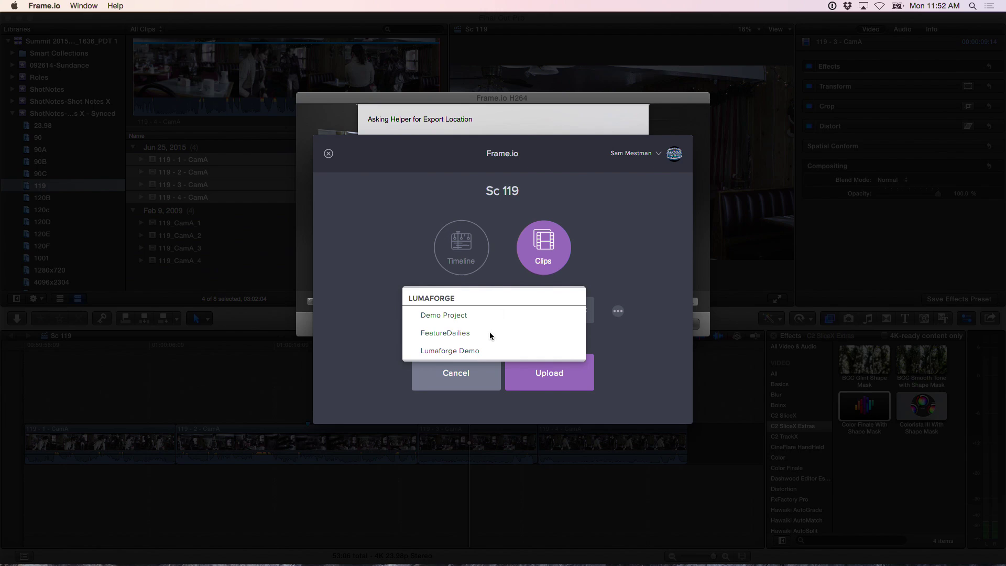
left_click(453, 340)
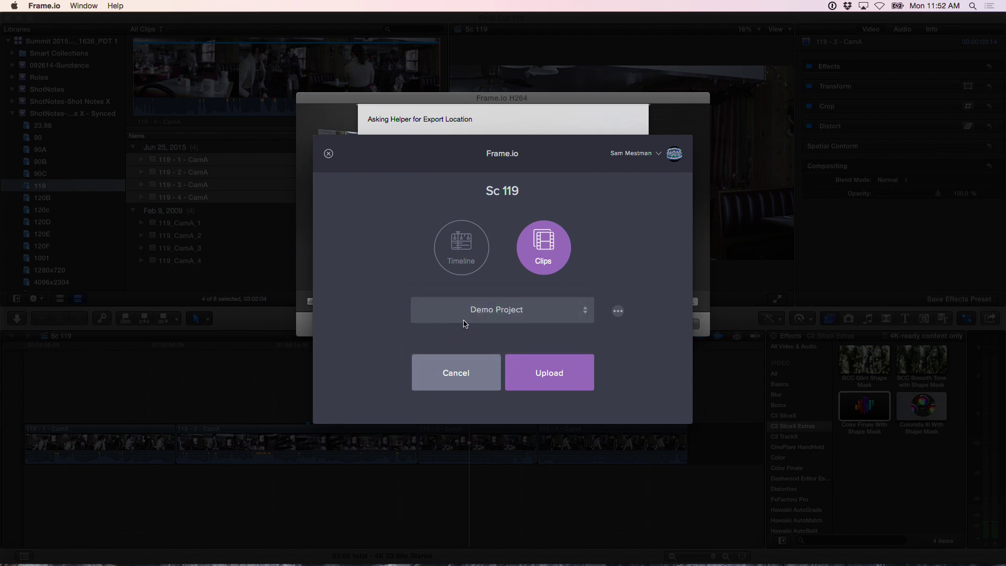
left_click(463, 321)
left_click(456, 336)
left_click(555, 363)
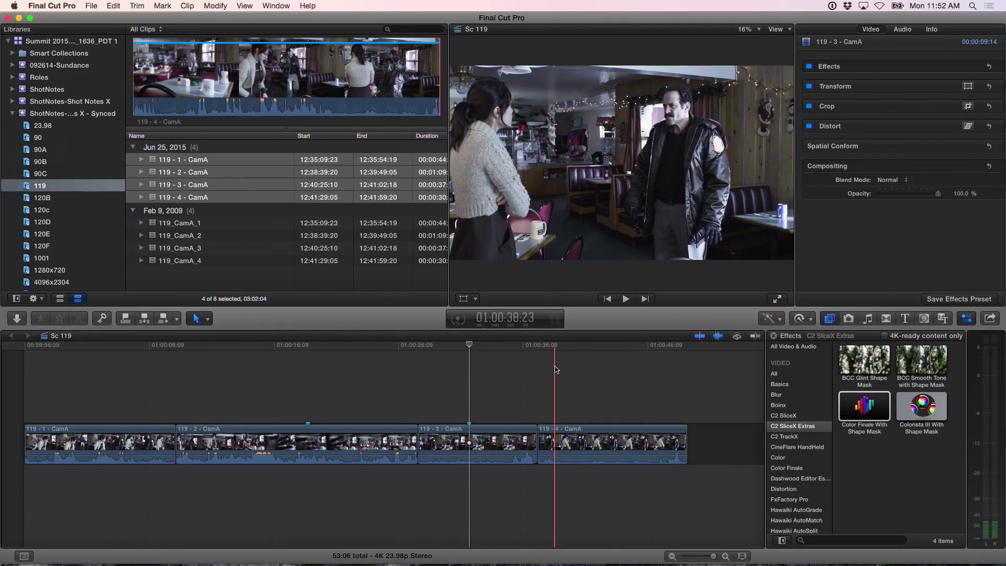
key("super+Tab")
key("super+Tab")
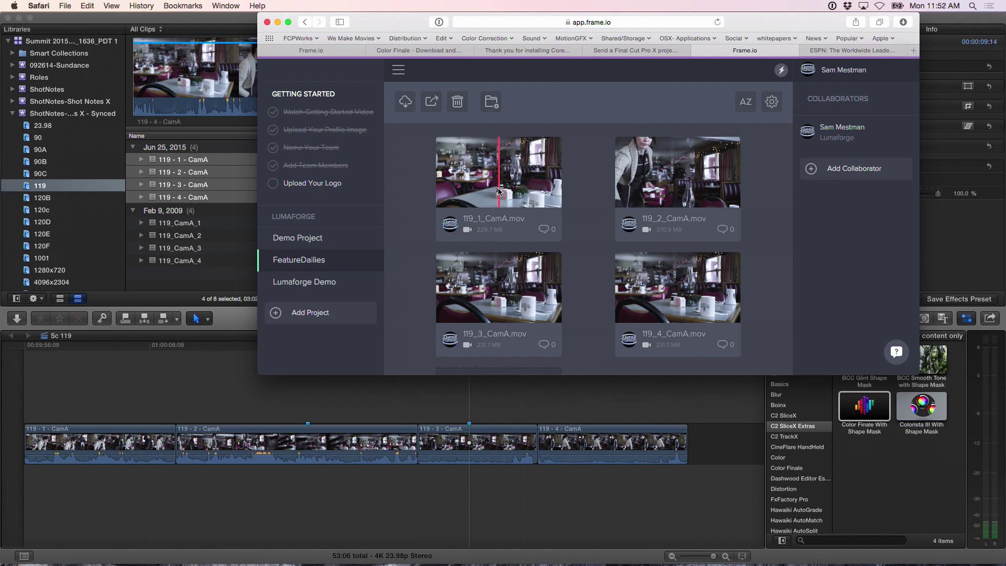
- Make a new SC 119 folder and move 119_1_CamA.mov through 119_4_CamA.mov into it
scroll(412, 203, "down", 2)
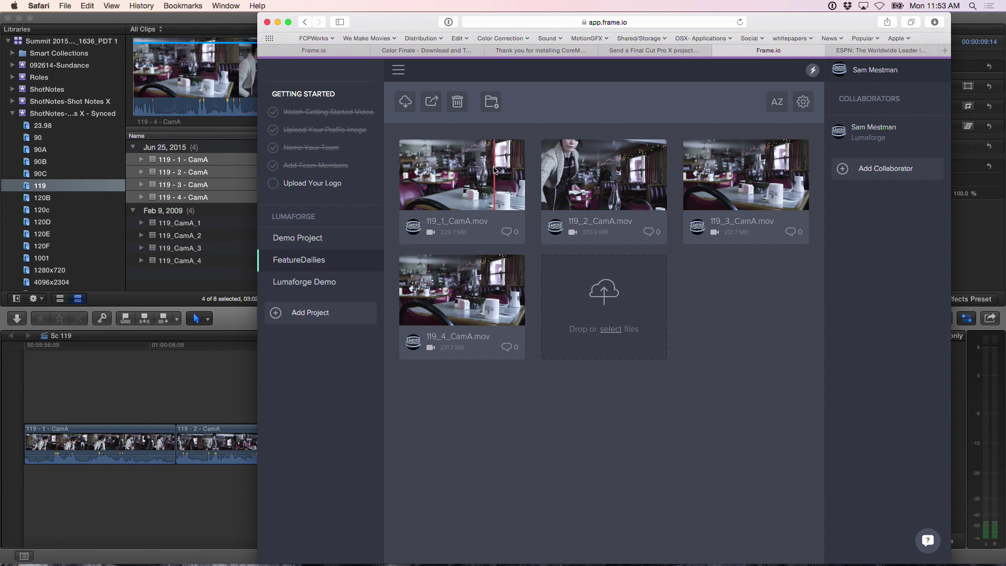
left_click(492, 103)
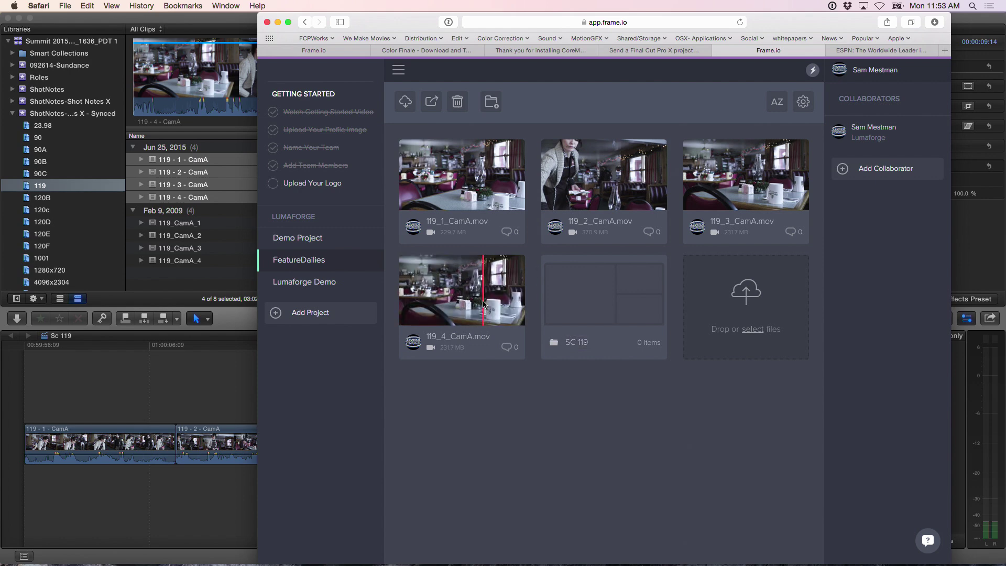
left_click(745, 174, "super")
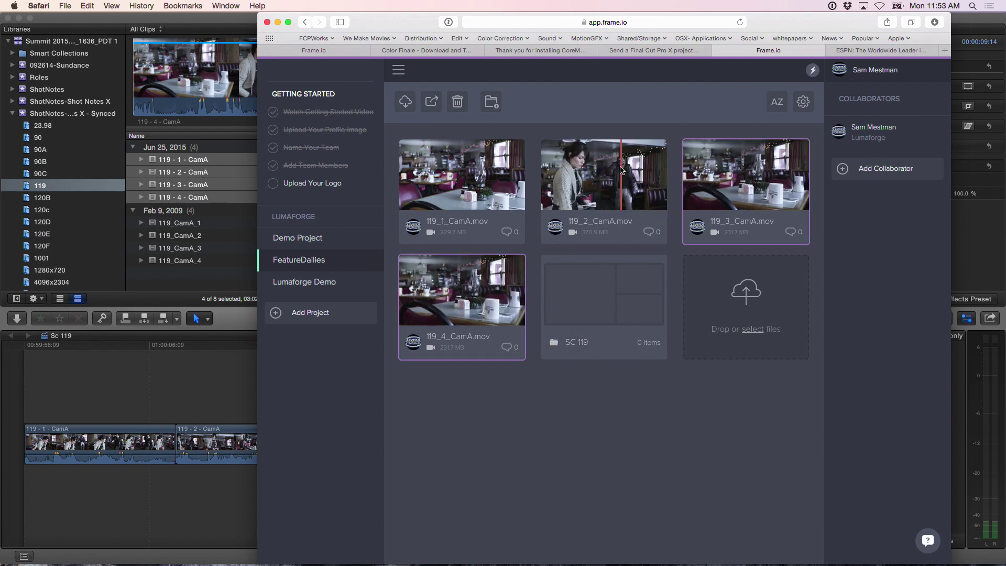
left_click(603, 175, "super")
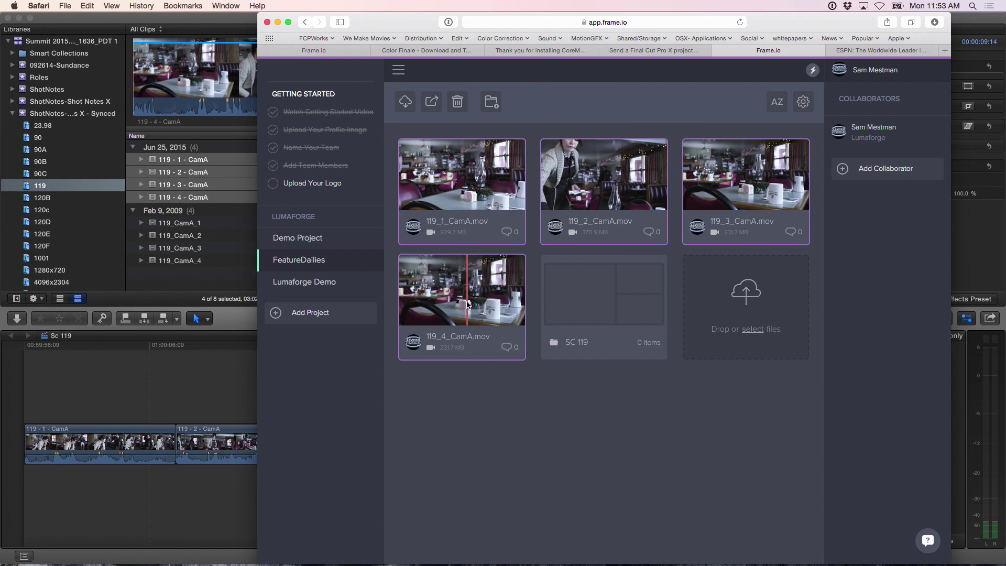
left_click_drag(514, 298, 584, 305)
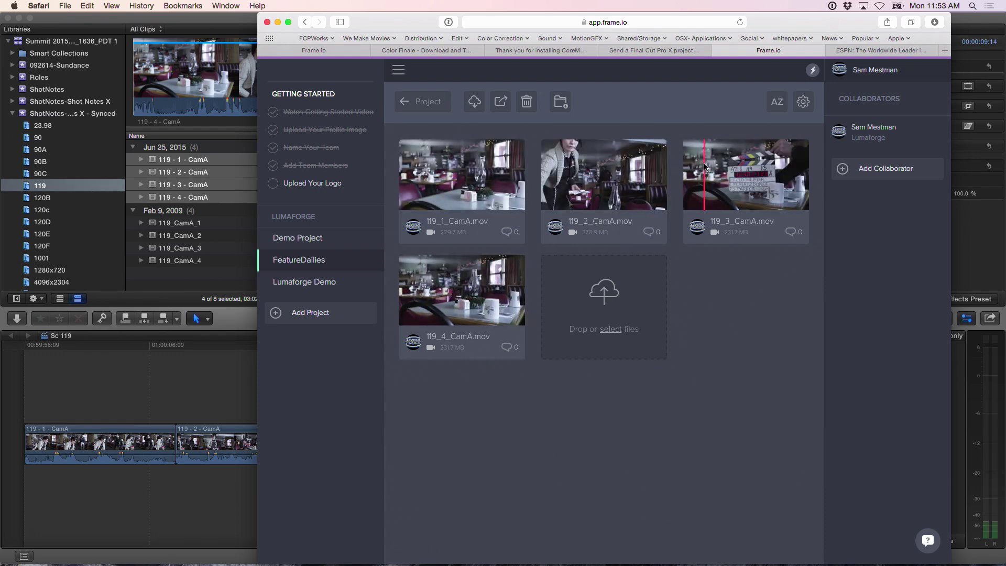
left_click(704, 167)
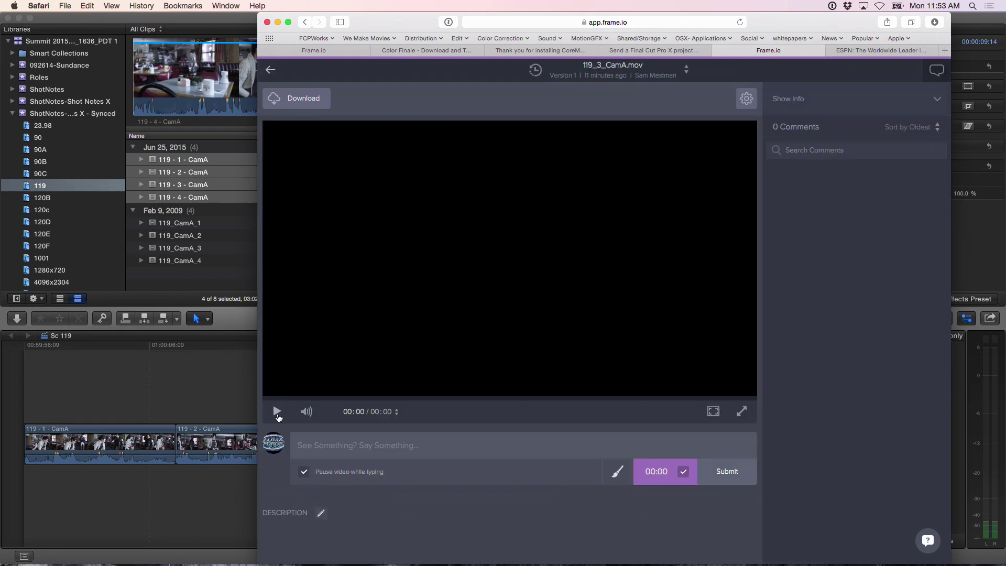
left_click(277, 411)
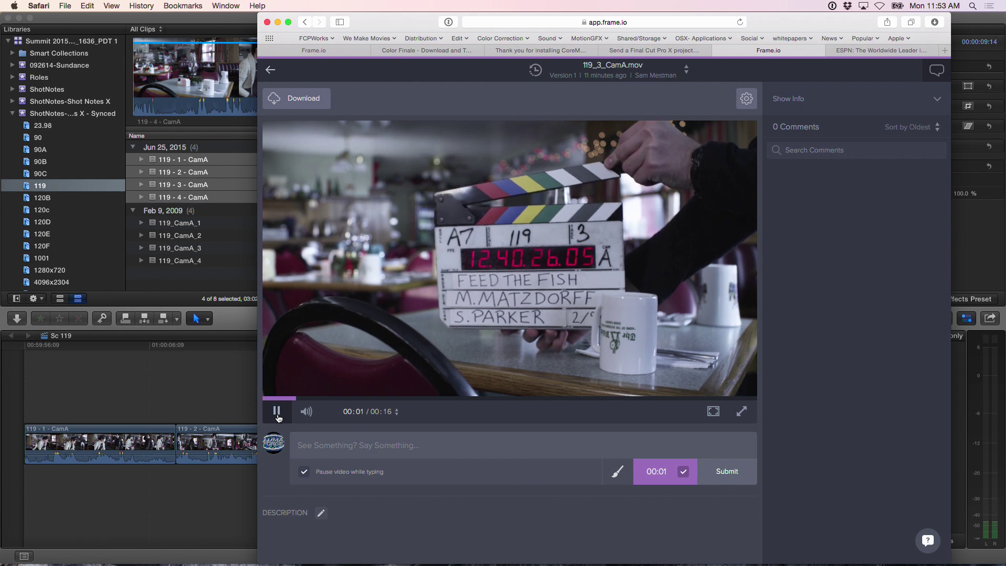
left_click(276, 411)
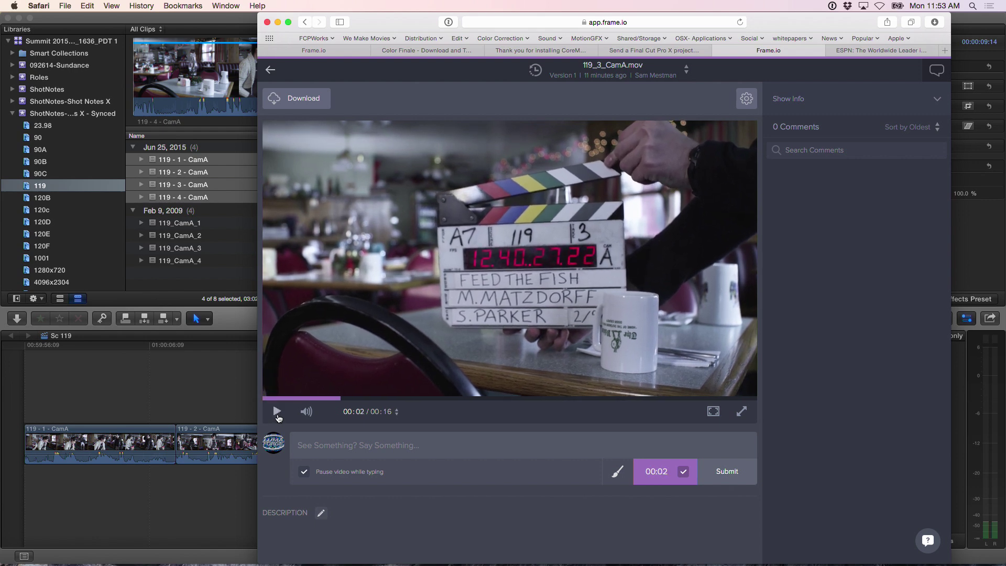
left_click(270, 72)
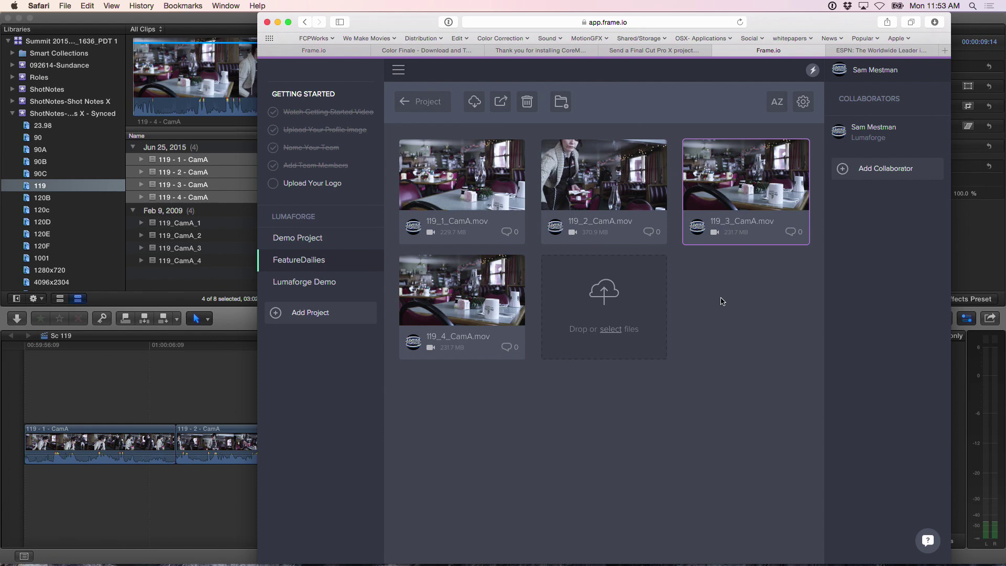
left_click(876, 175)
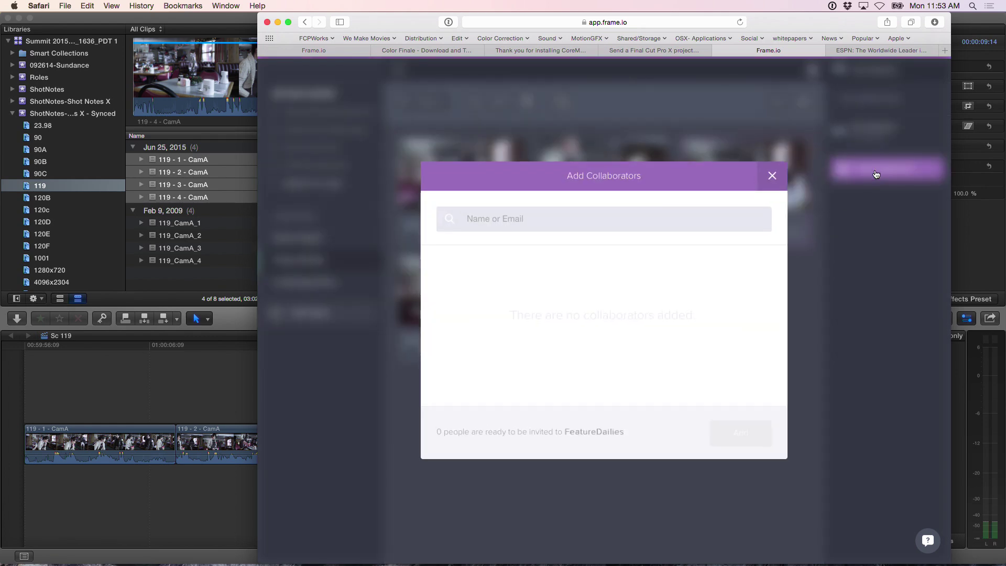